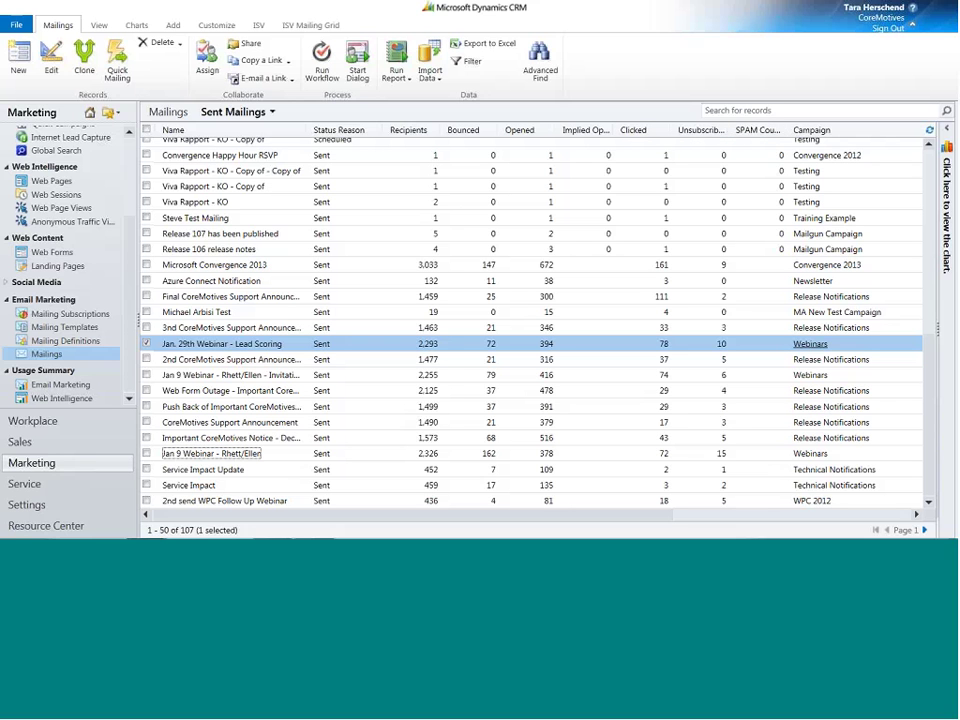
# - Switch to the open Jan. 29th Webinar - Lead Scoring mailing record and show its HTML Content section
pyautogui.moveTo(478, 12)
pyautogui.moveTo(187, 6)
pyautogui.click(440, 16)
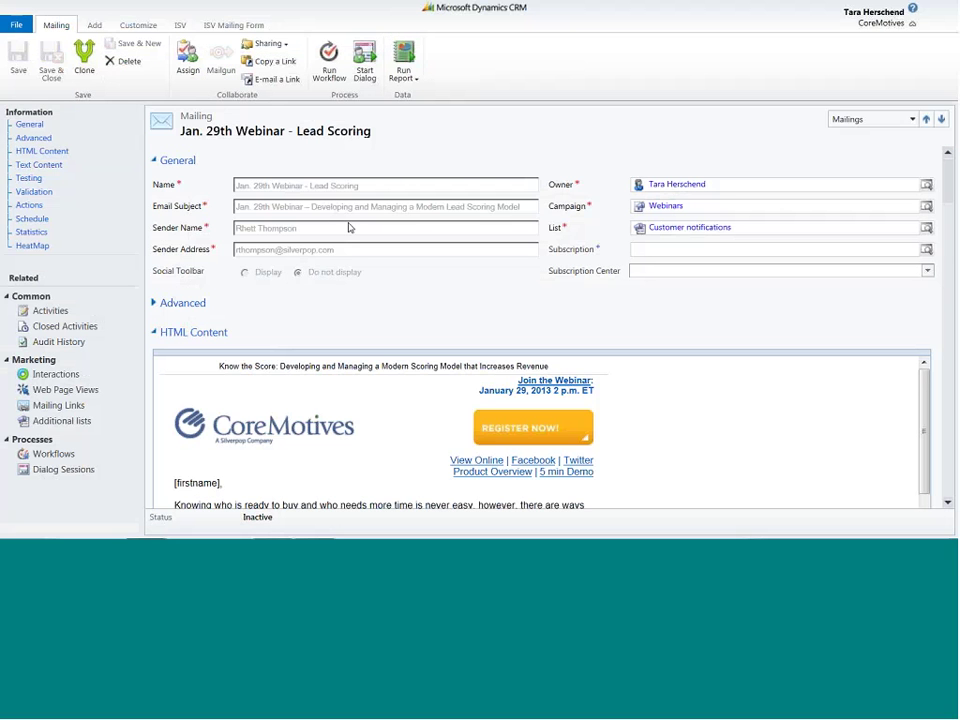
pyautogui.click(62, 151)
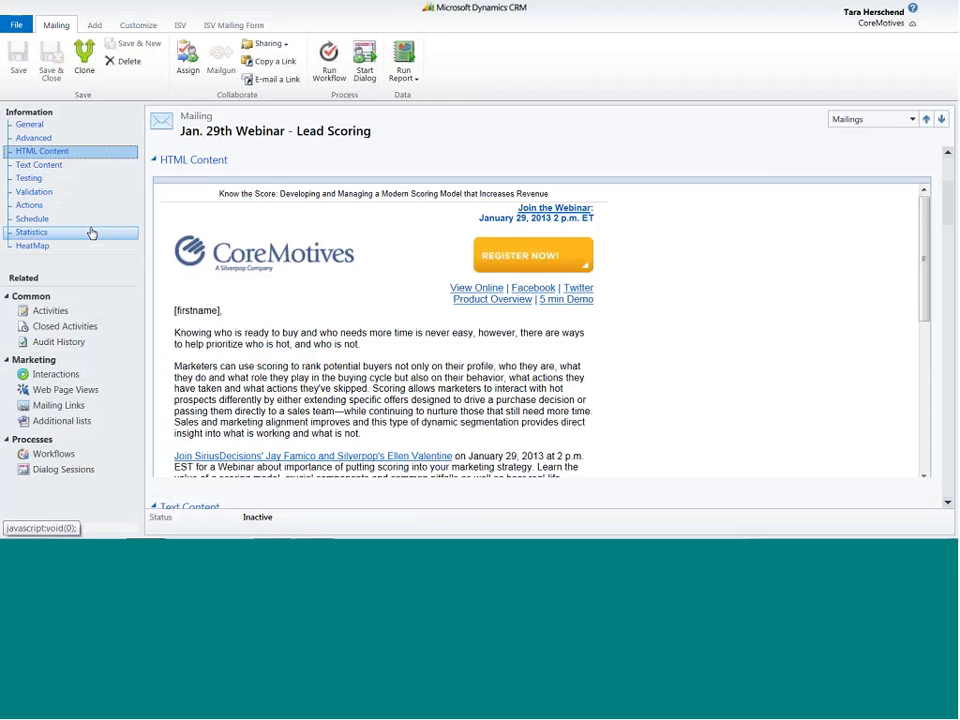
# - Examine the mailing's Statistics section, comparing opens, unopens, bounces and unsubscribes for sent and delivered recipients
pyautogui.click(47, 238)
pyautogui.moveTo(217, 303)
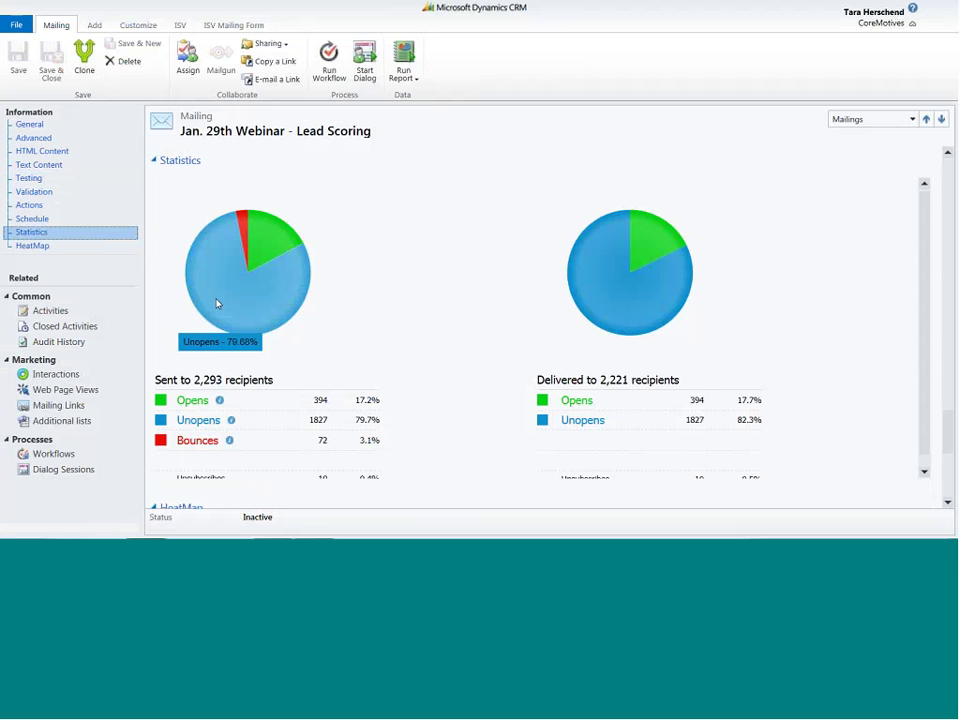
pyautogui.moveTo(272, 230)
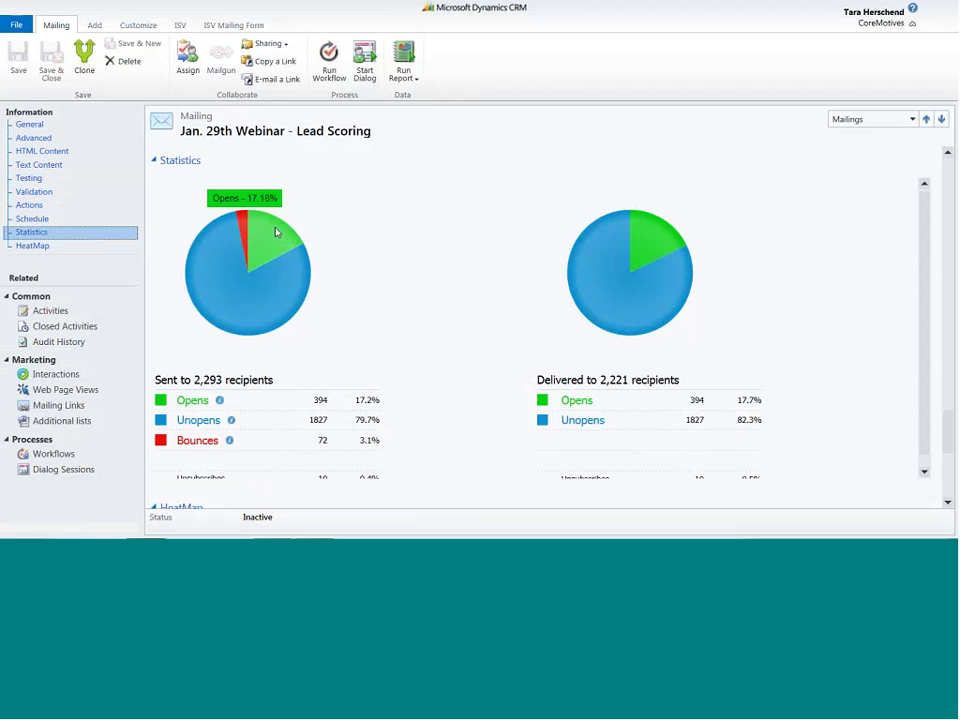
pyautogui.moveTo(292, 286)
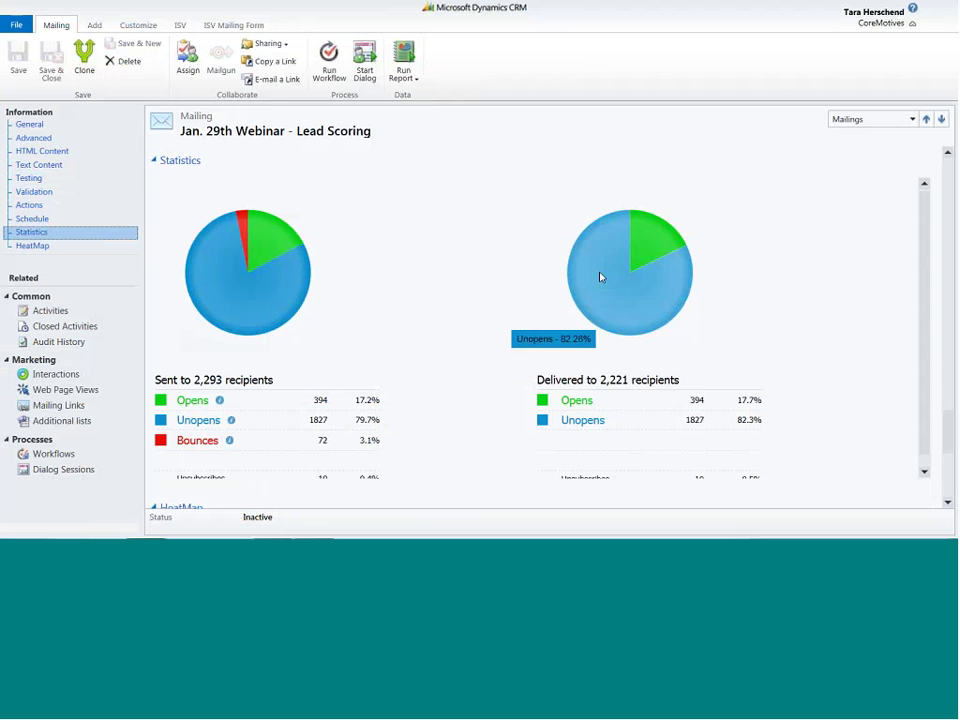
pyautogui.moveTo(613, 253)
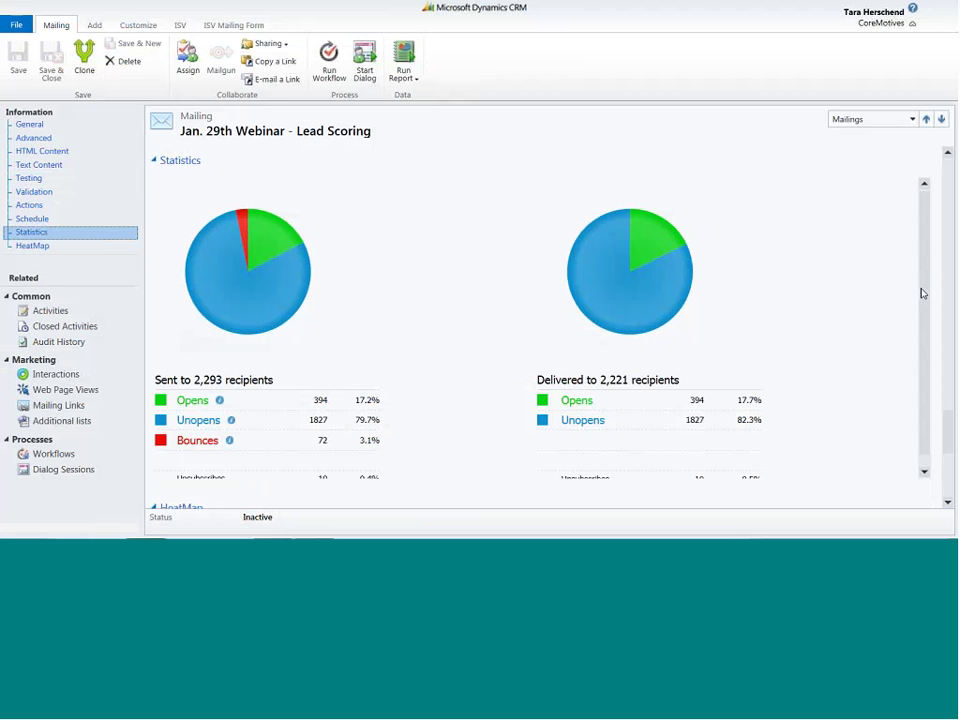
pyautogui.scroll(-1, 923, 294)
pyautogui.scroll(-1, 923, 294)
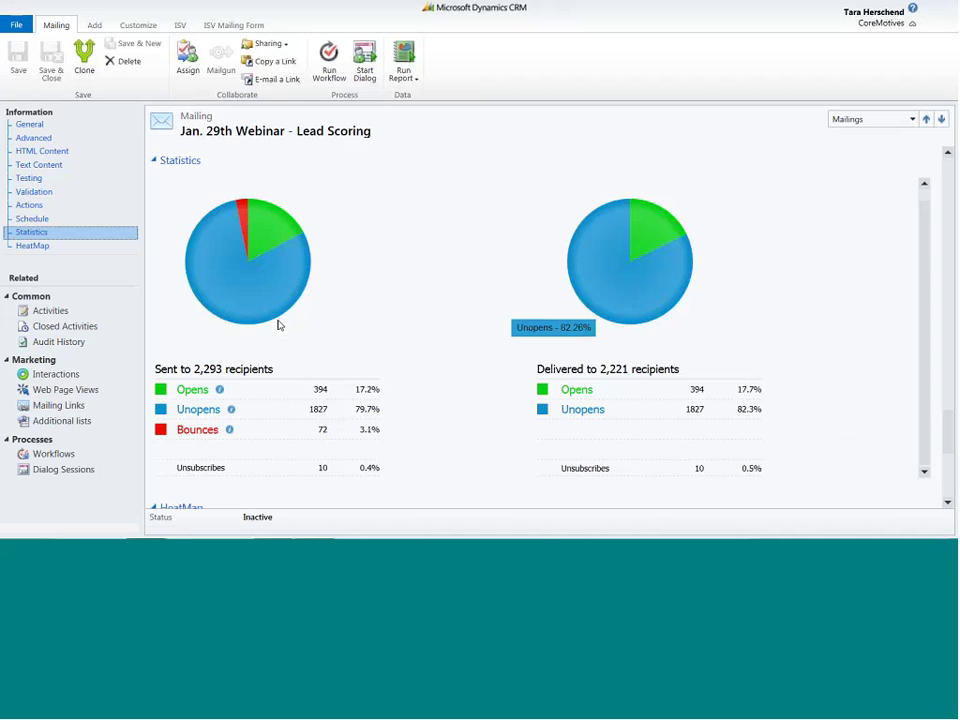
# - Show the mailing's related Interactions and filter them by the Click type
pyautogui.click(84, 375)
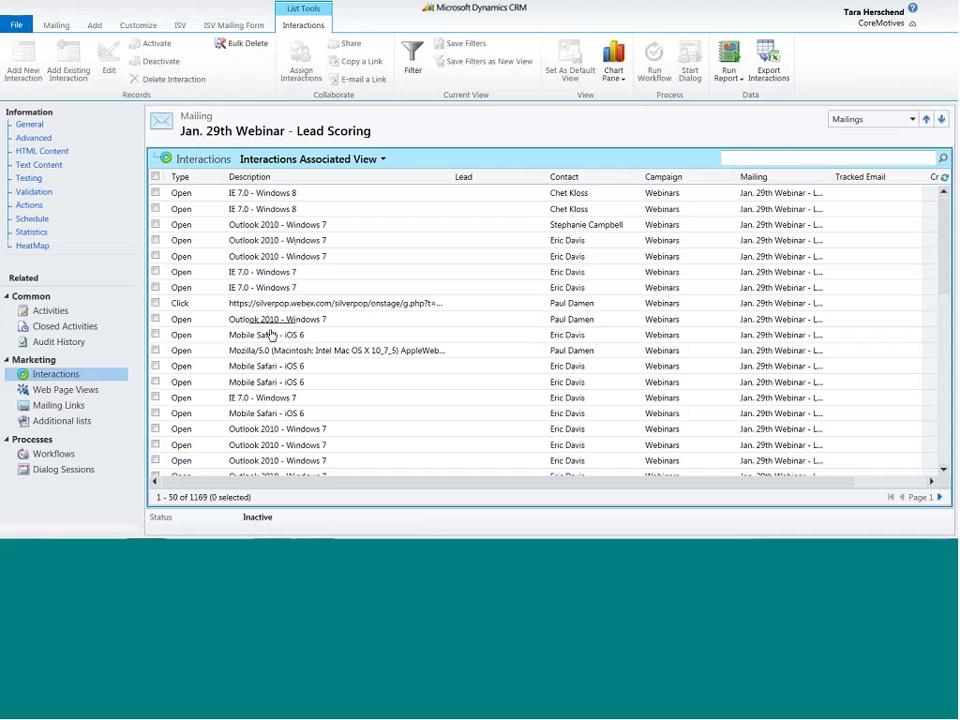
pyautogui.click(410, 62)
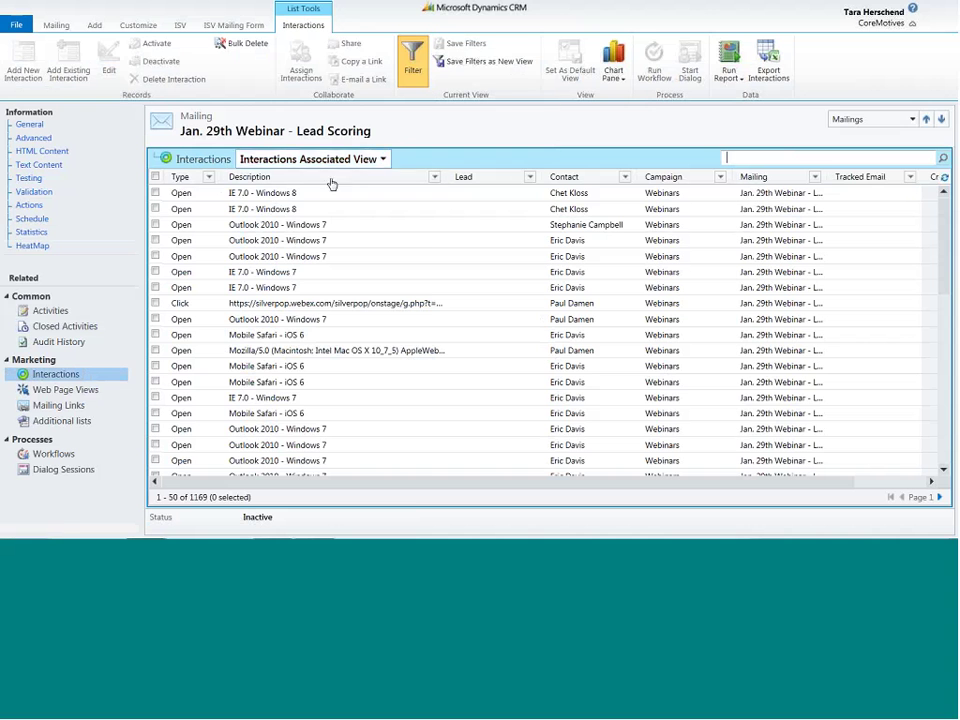
pyautogui.click(208, 177)
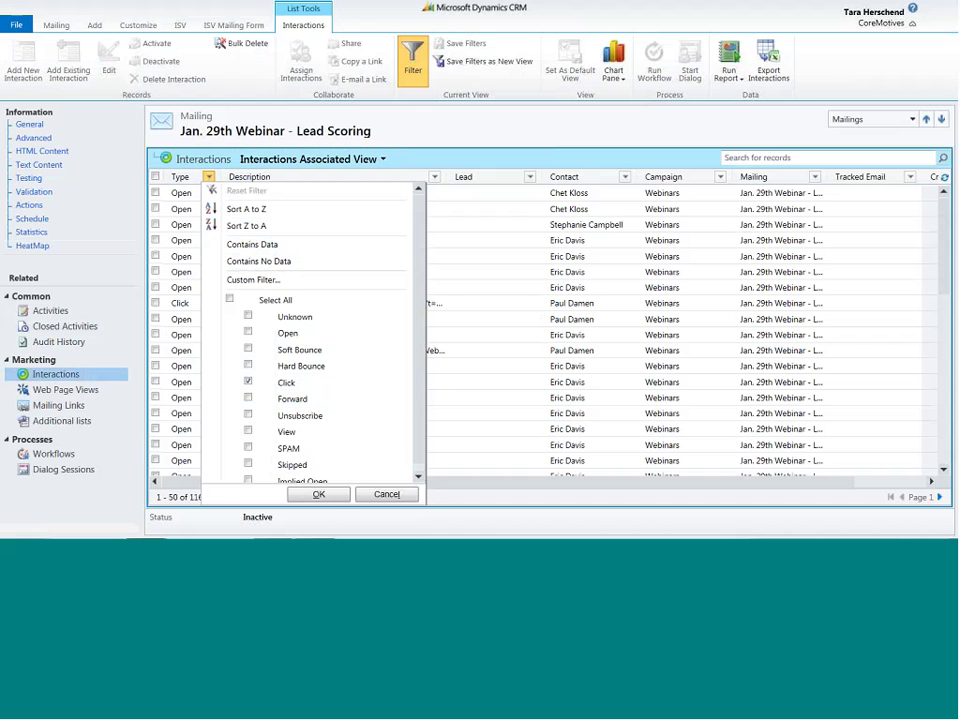
pyautogui.click(318, 494)
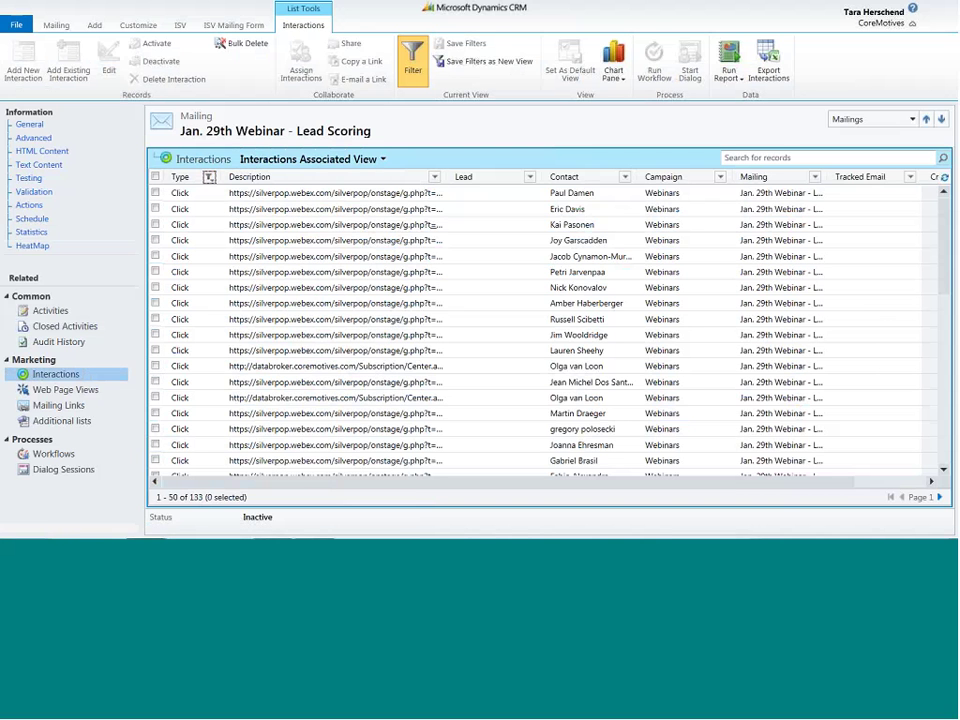
# - Change the Interactions type filter from Click to Soft Bounce and Hard Bounce, and look through the bounce records
pyautogui.click(209, 177)
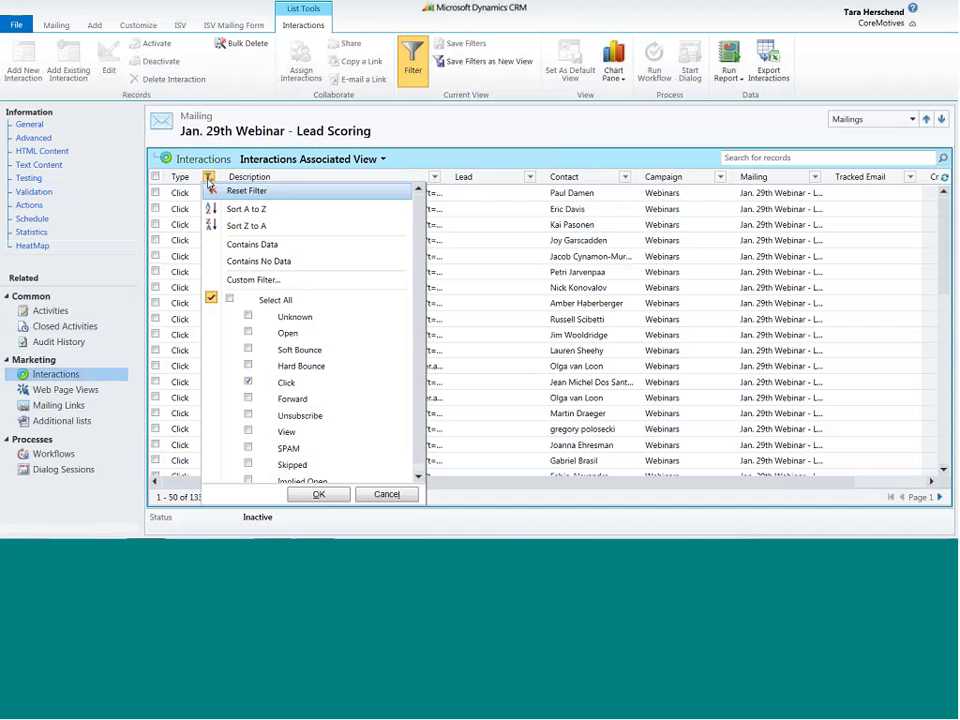
pyautogui.click(248, 381)
pyautogui.click(252, 350)
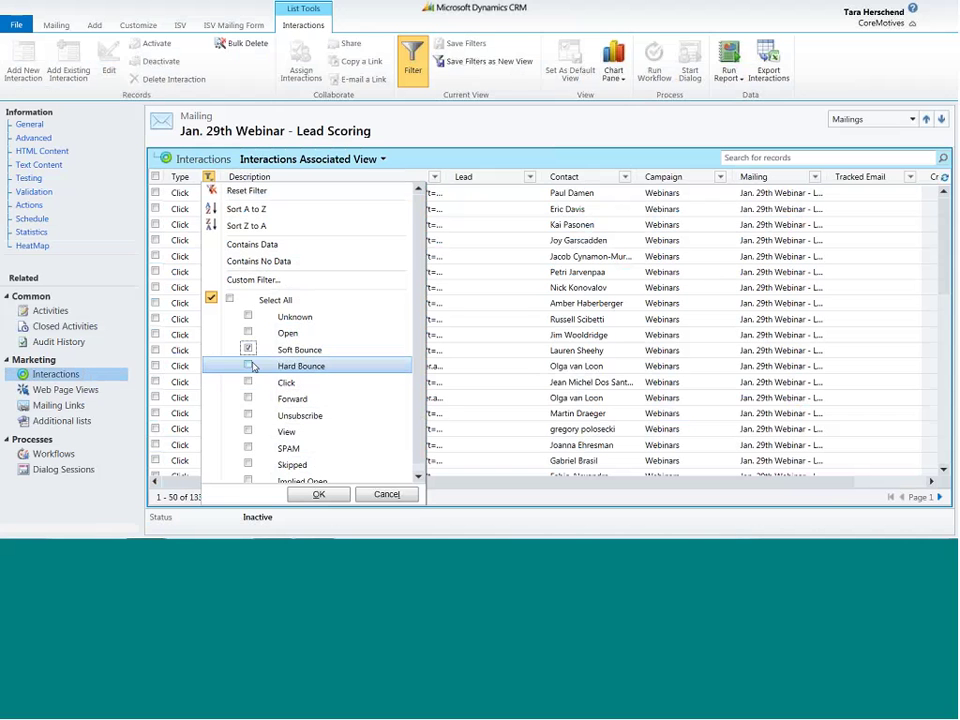
pyautogui.click(251, 366)
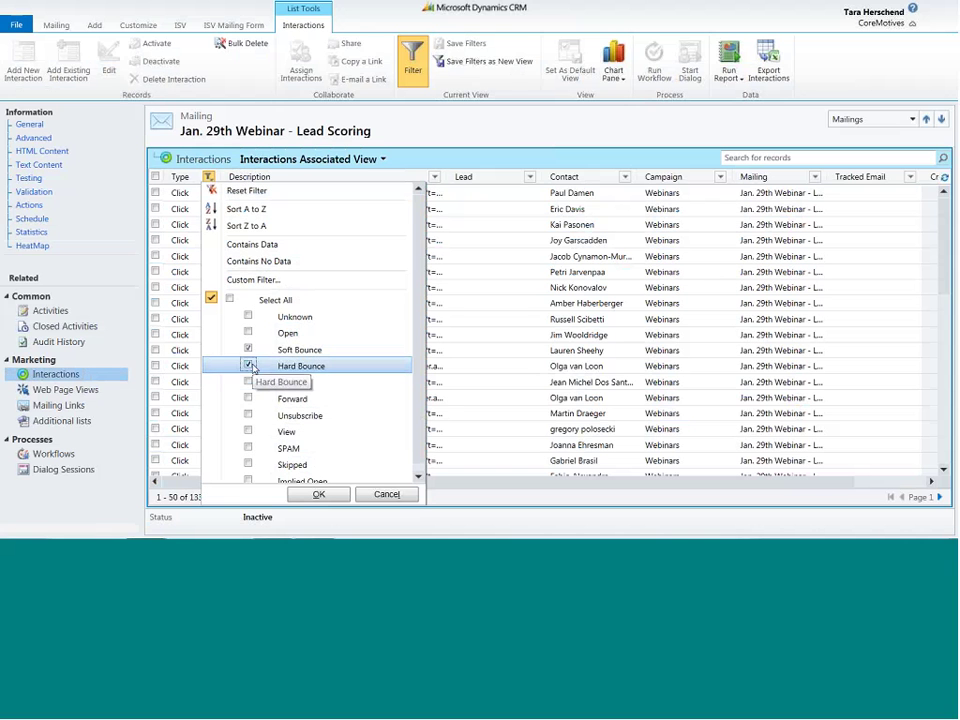
pyautogui.click(321, 494)
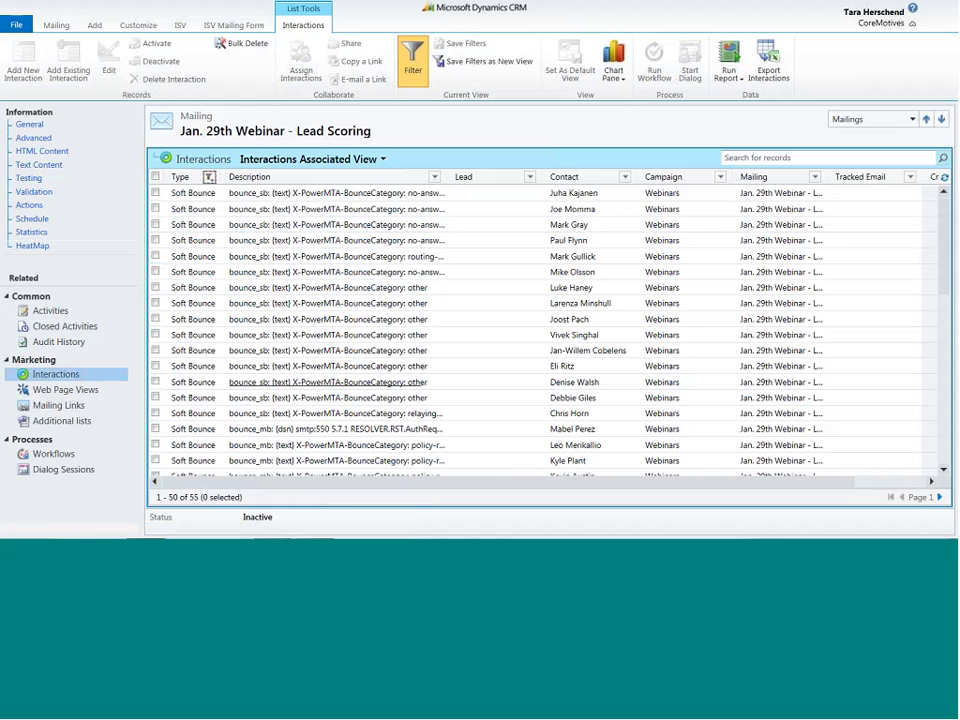
pyautogui.scroll(-5, 934, 321)
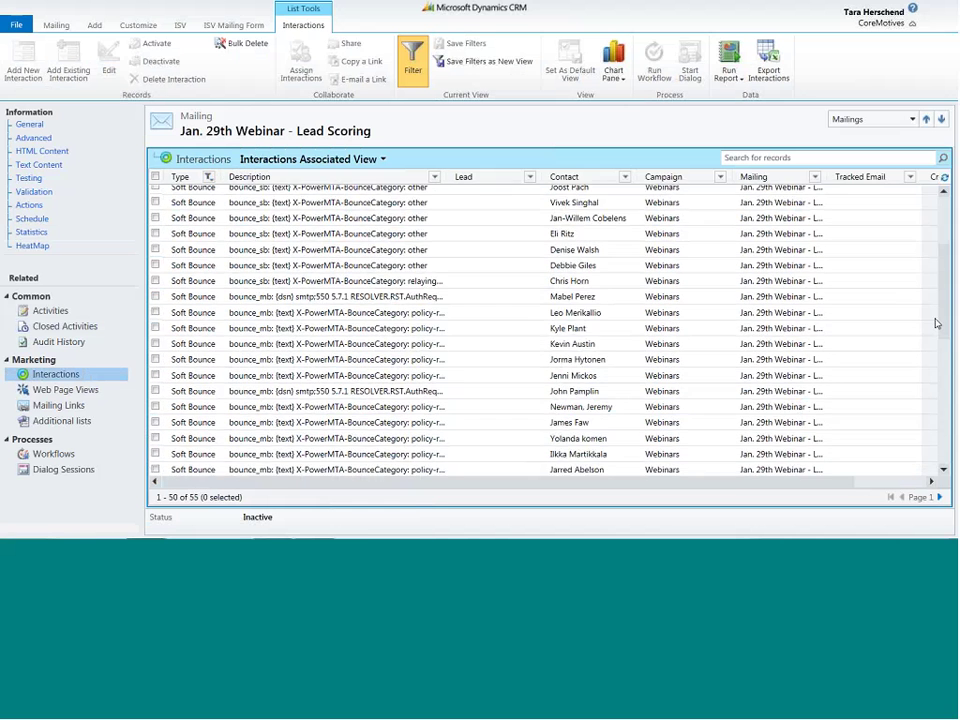
pyautogui.scroll(-5, 929, 353)
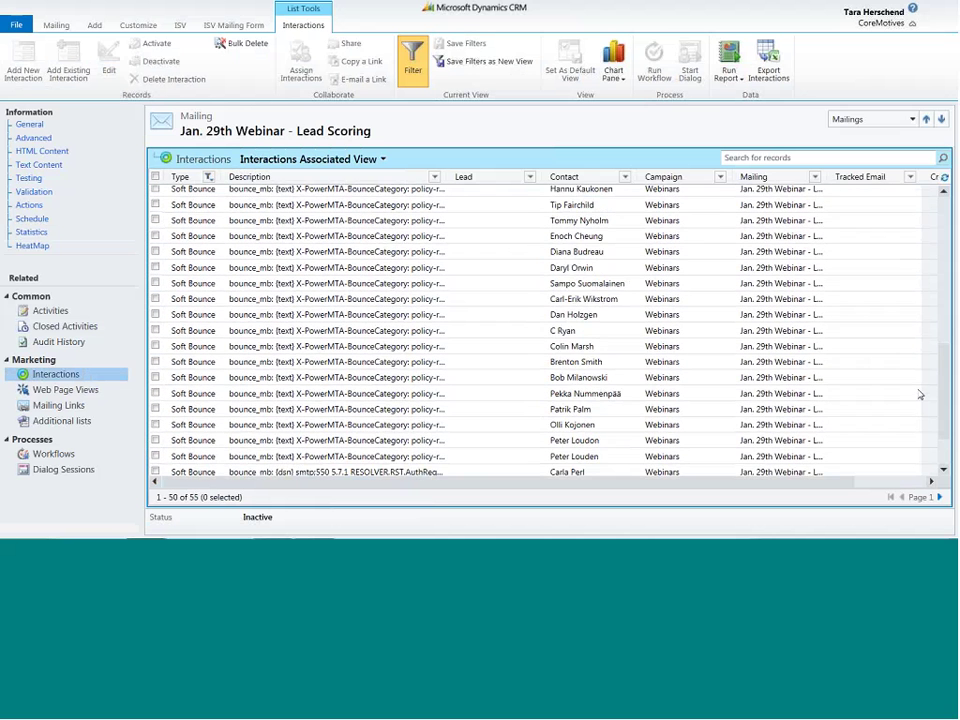
pyautogui.scroll(-2, 918, 398)
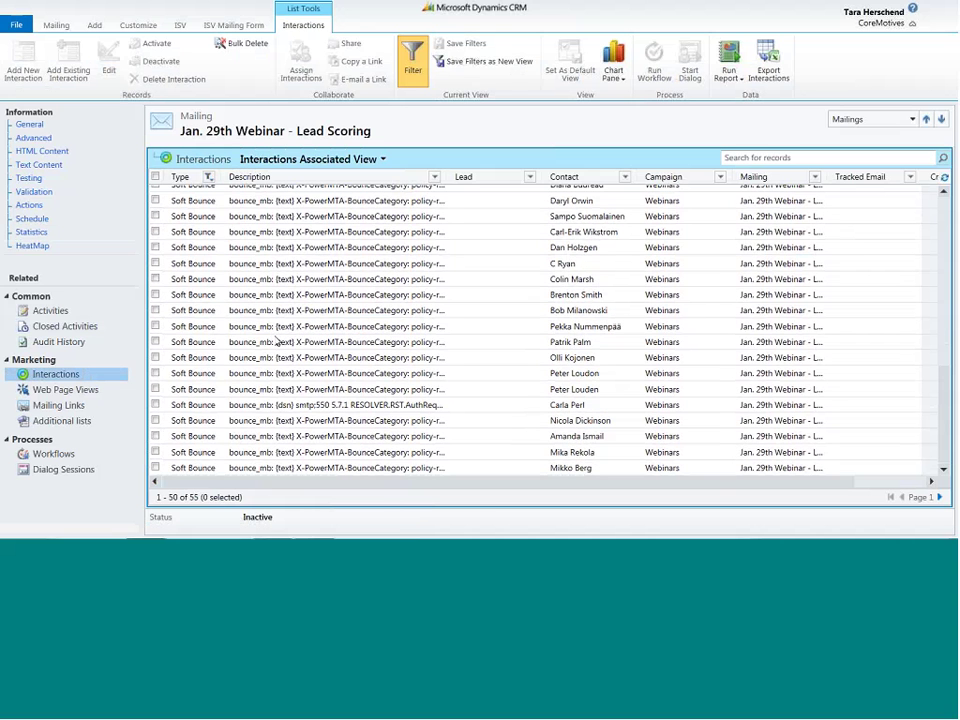
# - Show the mailing's related Mailing Links to review unique and total clicks per URL
pyautogui.click(65, 408)
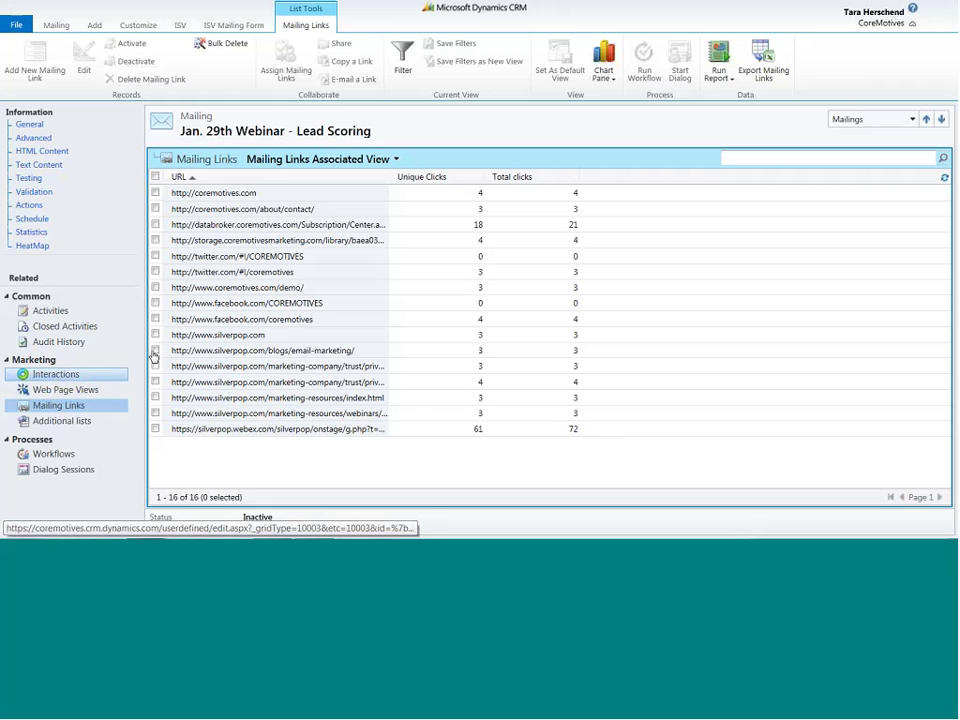
# - Return to the Sent Mailings page and open the Marketing Lists area from there
pyautogui.moveTo(275, 5)
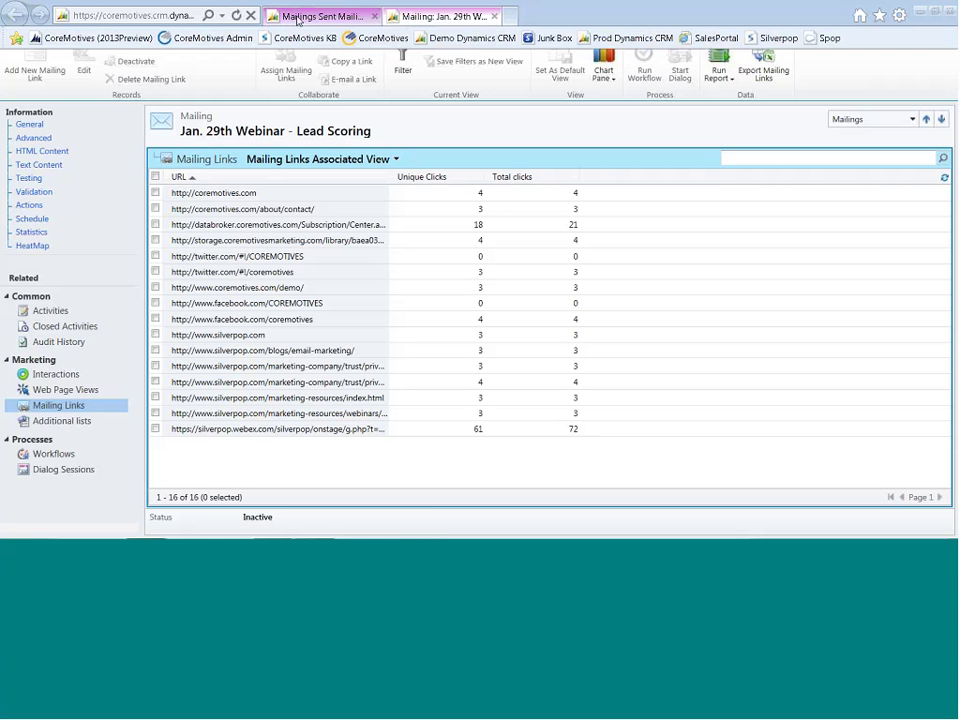
pyautogui.click(310, 16)
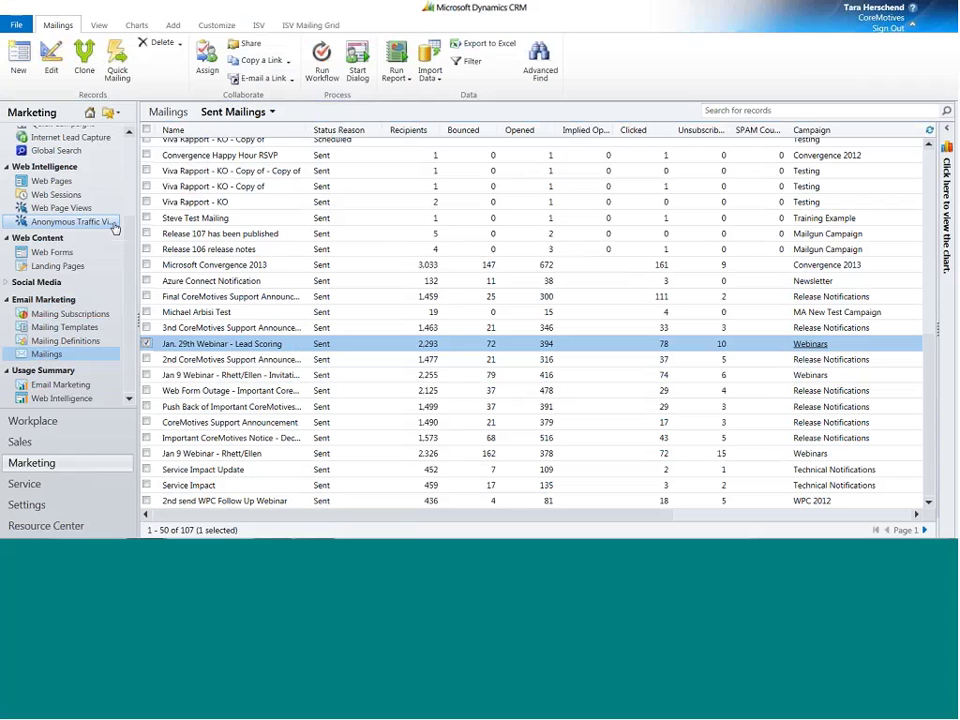
pyautogui.scroll(3, 131, 174)
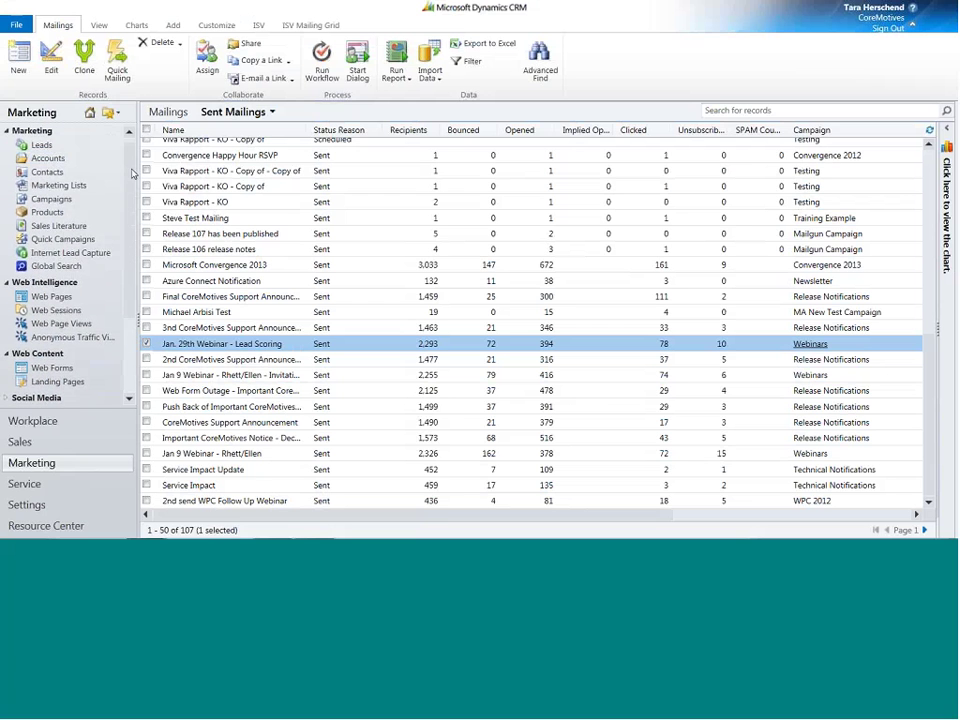
pyautogui.click(73, 191)
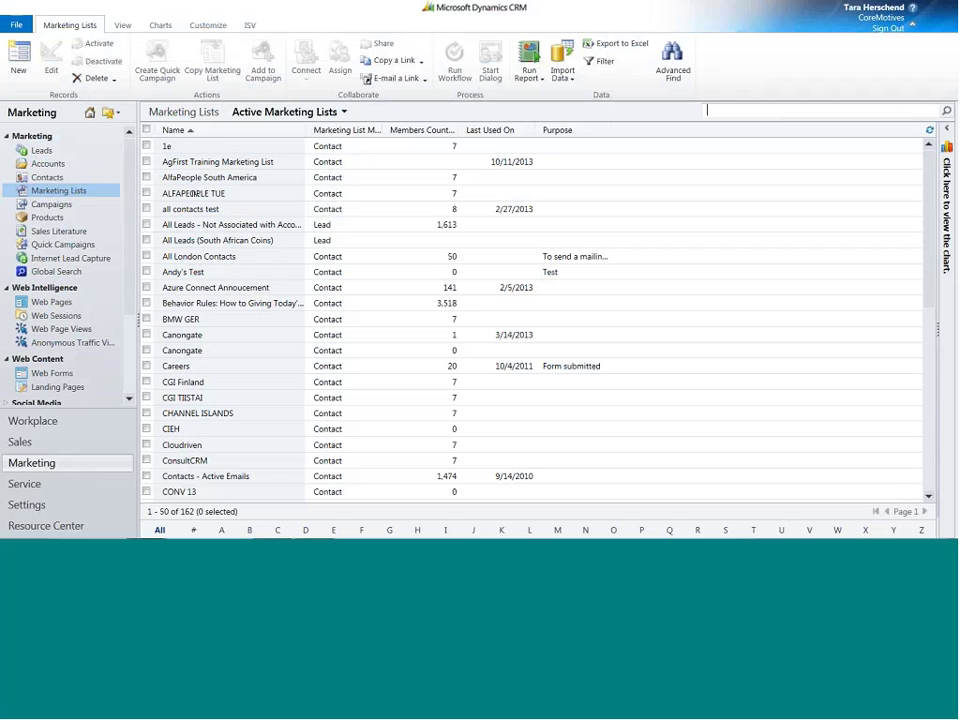
# - Start an Advanced Find on Marketing Lists using the saved view Marketing Lists Used in Last 6 Months
pyautogui.click(673, 72)
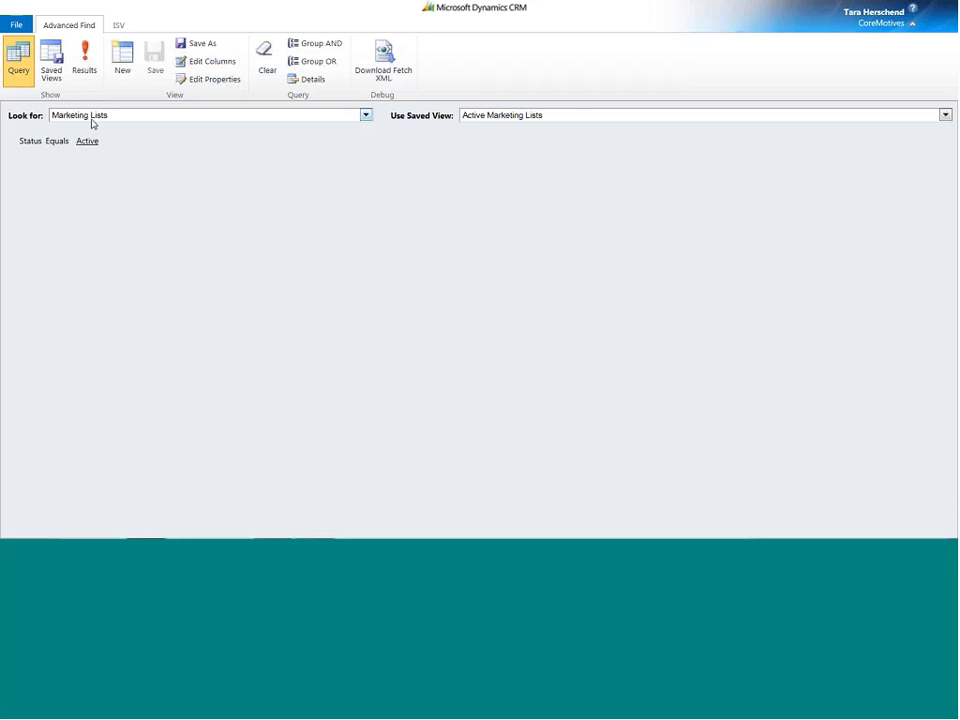
pyautogui.click(624, 121)
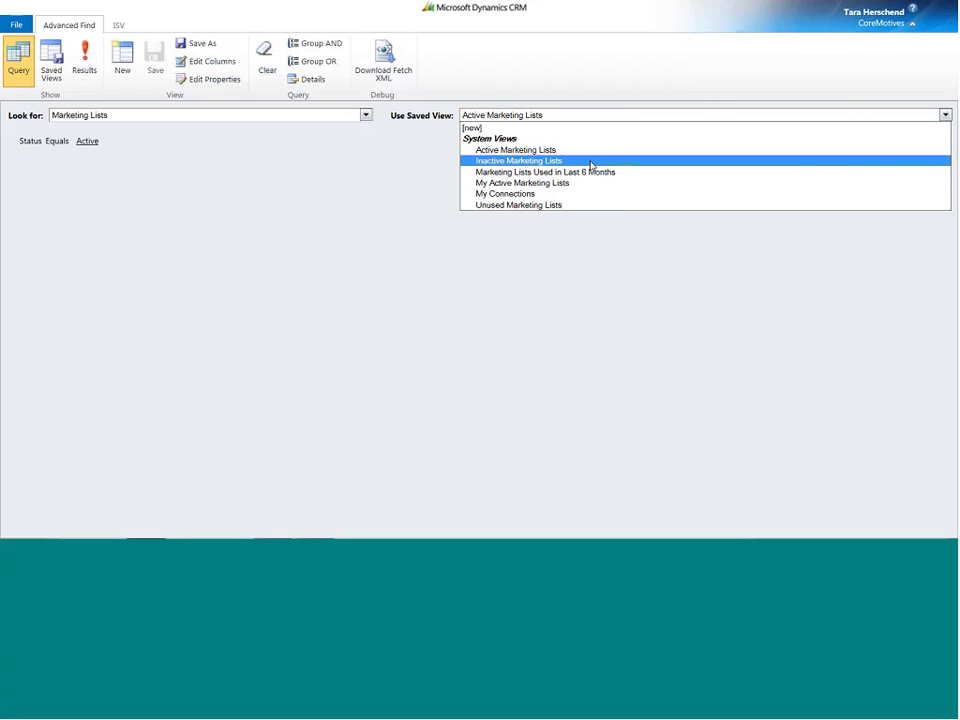
pyautogui.click(649, 174)
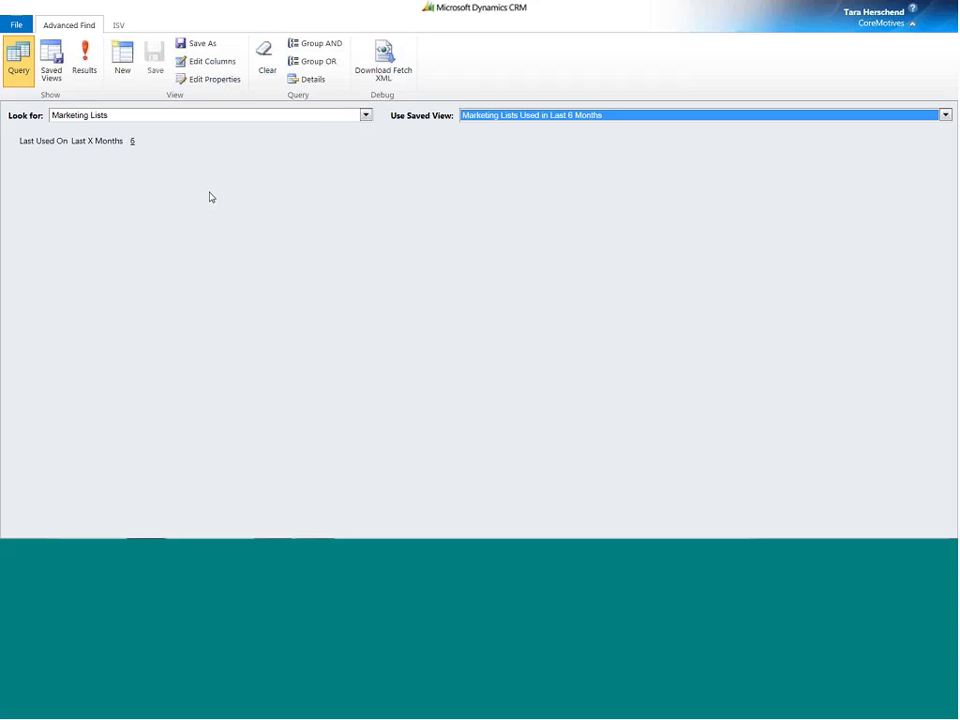
# - Set the Advanced Find to look for Interactions with the saved view Recent Email Opens and Clicks 6 months
pyautogui.click(368, 115)
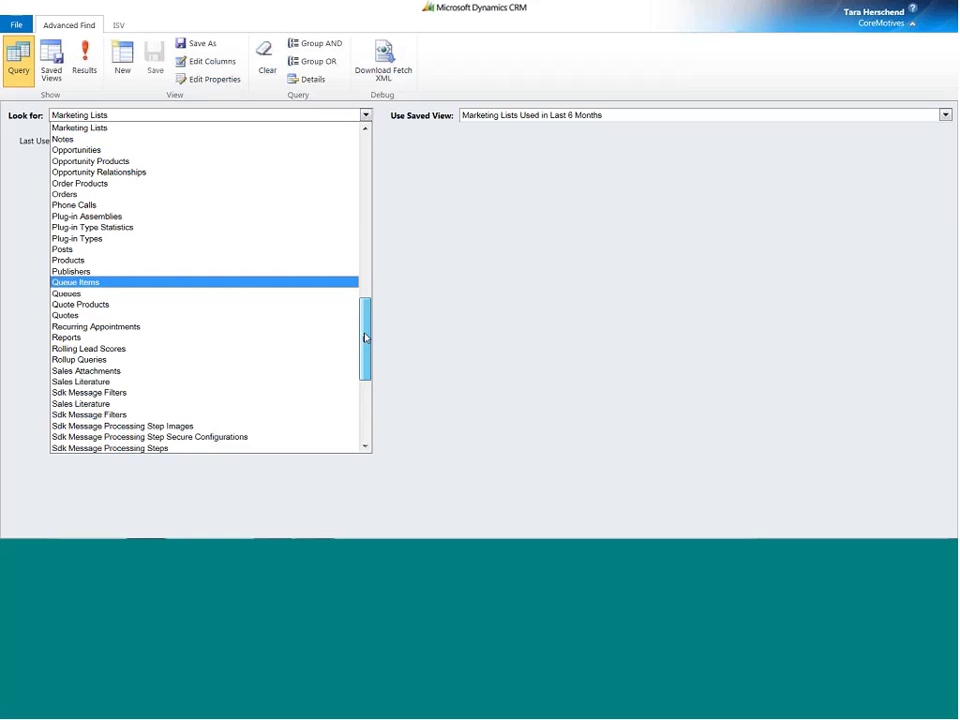
pyautogui.moveTo(365, 338); pyautogui.dragTo(356, 274)
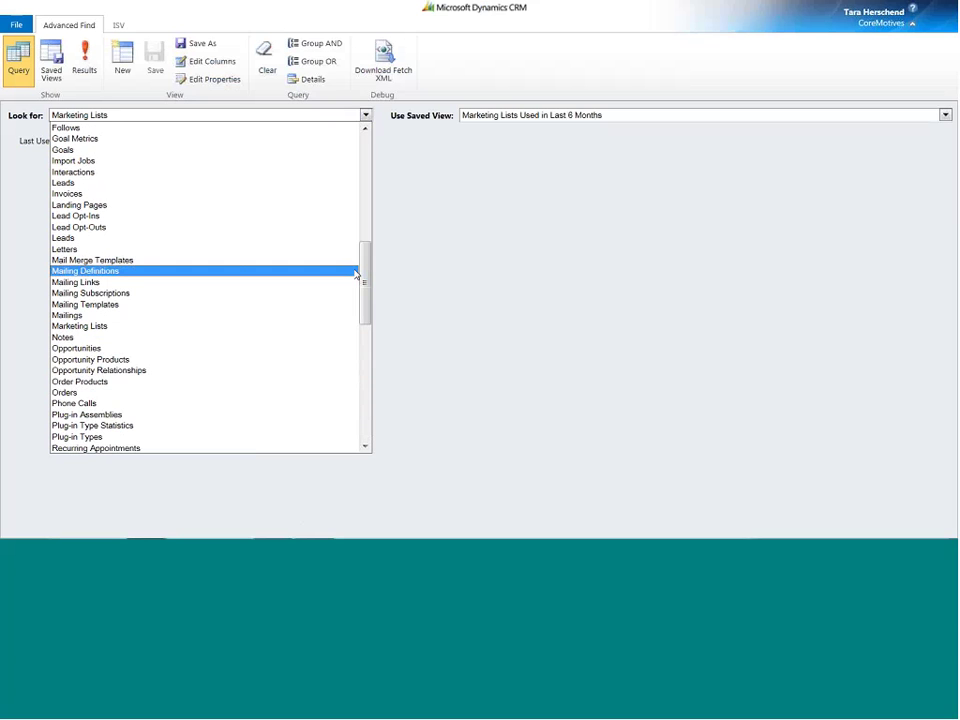
pyautogui.click(268, 173)
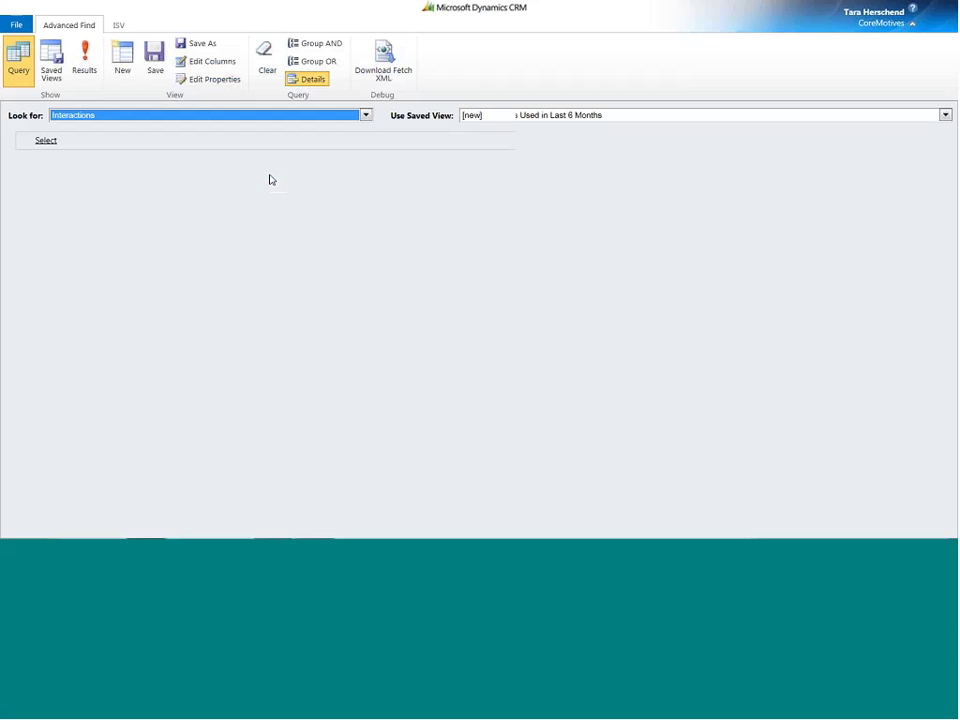
pyautogui.click(546, 117)
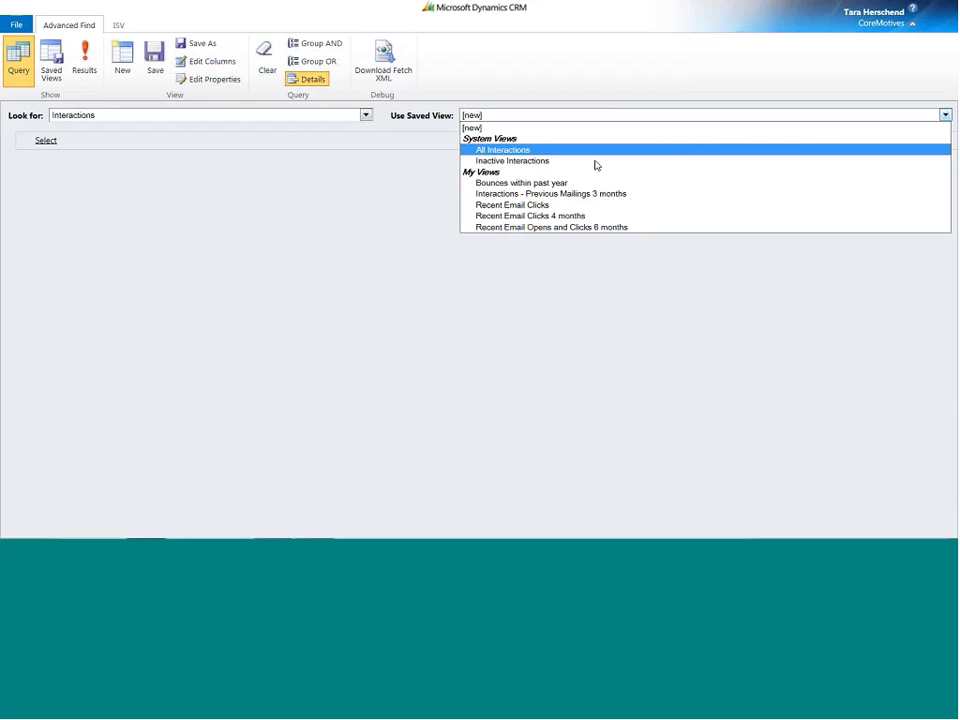
pyautogui.click(657, 228)
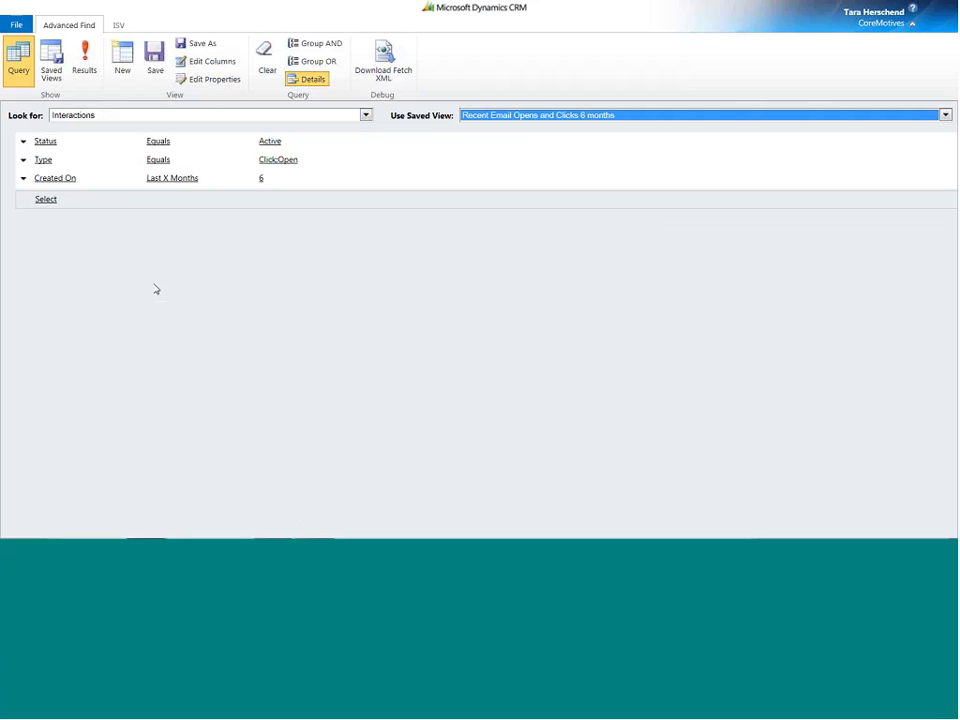
pyautogui.click(55, 199)
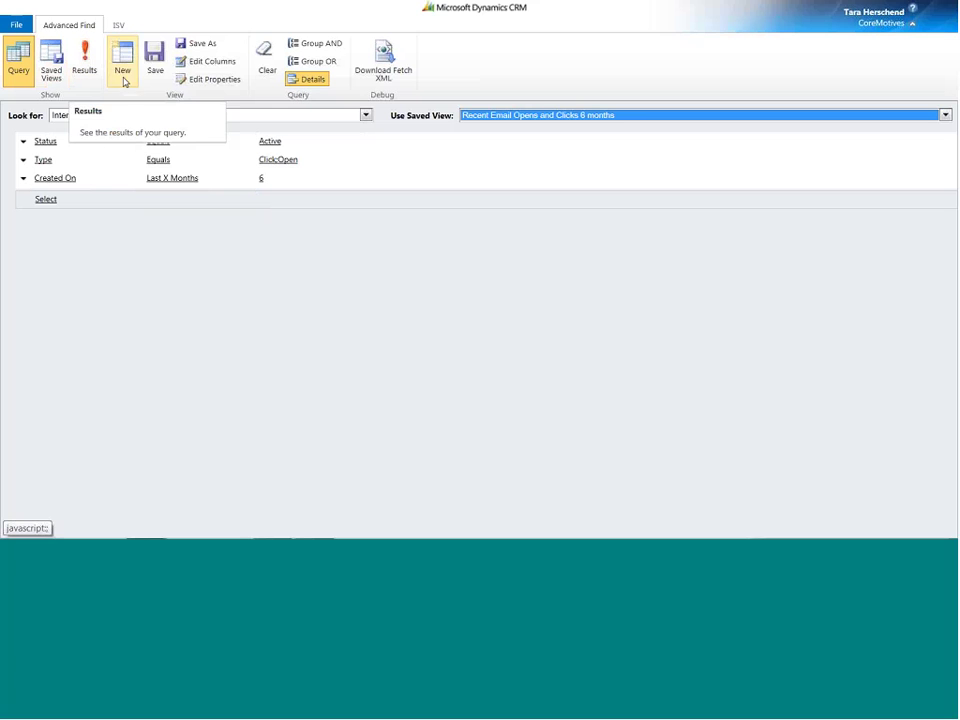
# - Leave the Advanced Find page for the Marketing Lists page and open the Sent Mailings list under Email Marketing
pyautogui.moveTo(524, 5)
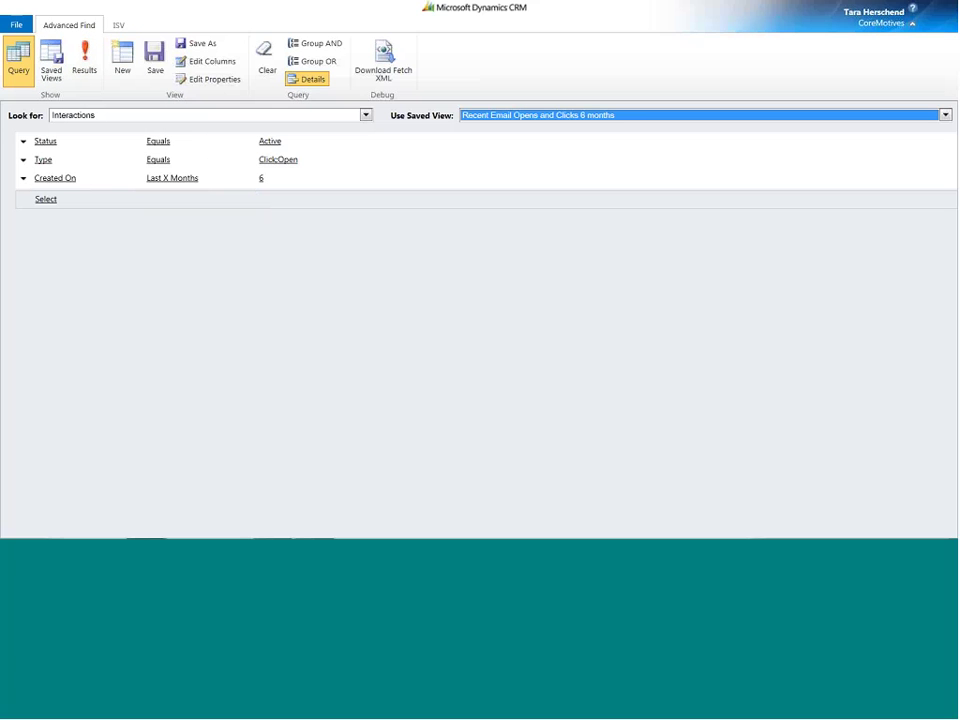
pyautogui.moveTo(282, 8)
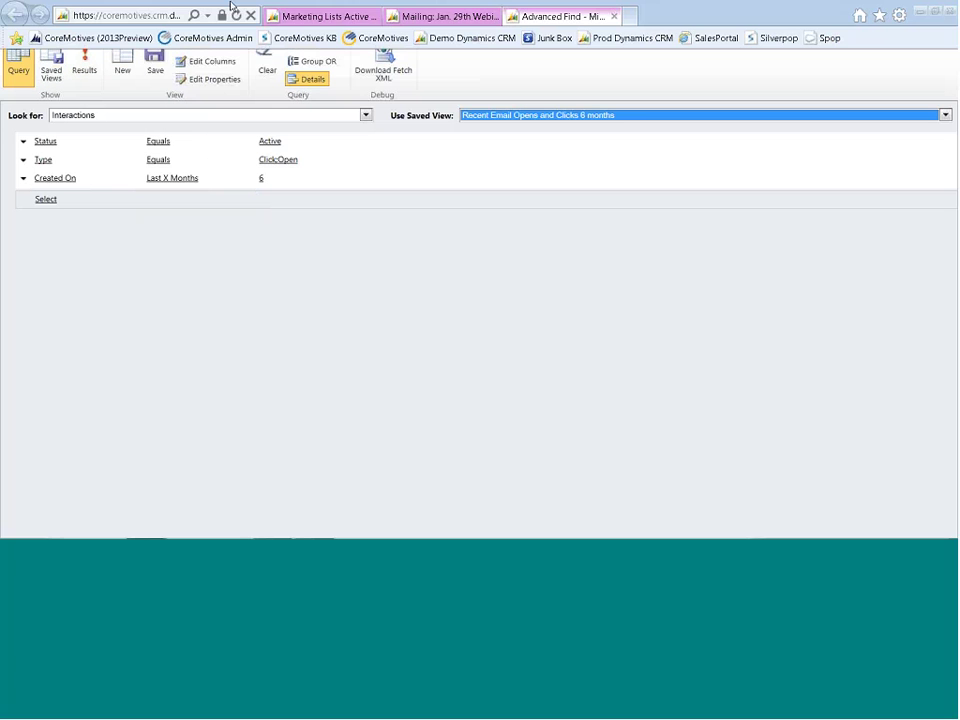
pyautogui.click(322, 18)
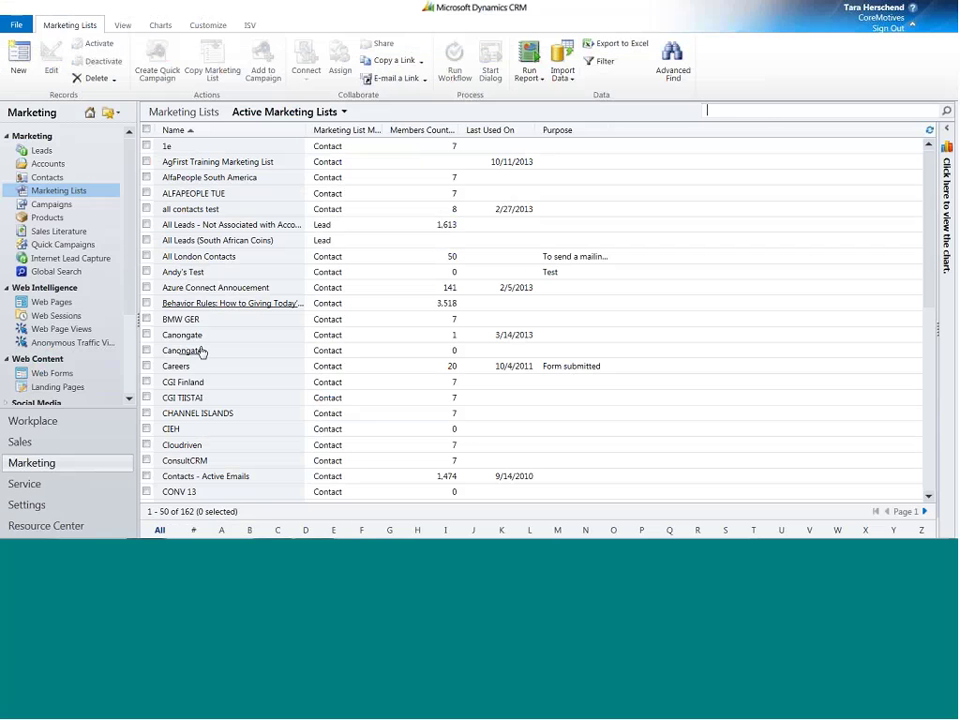
pyautogui.scroll(-3, 100, 310)
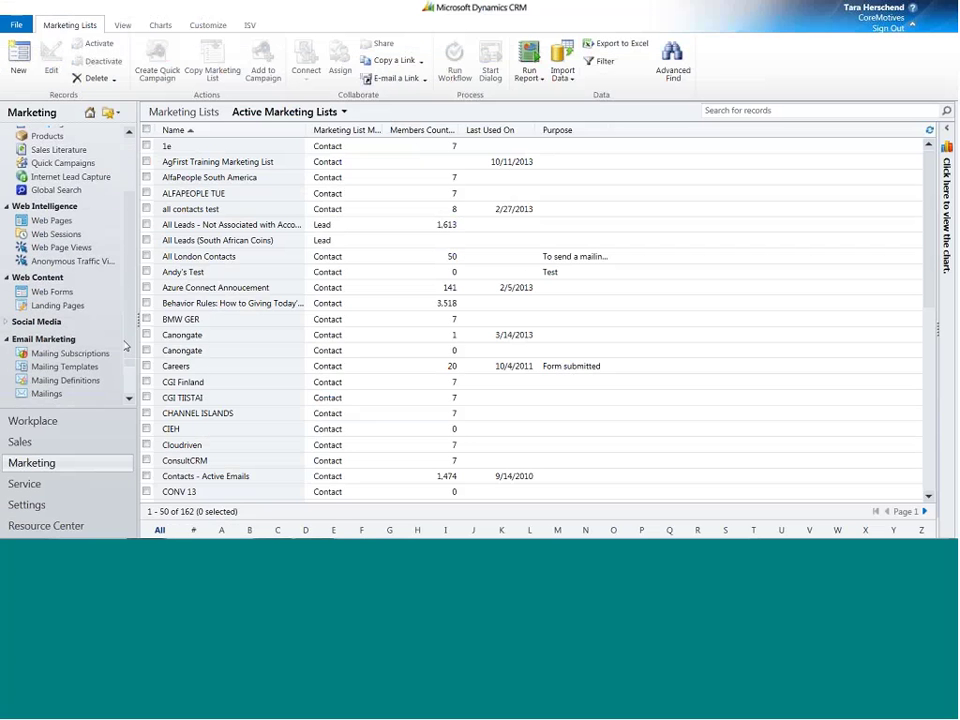
pyautogui.click(70, 356)
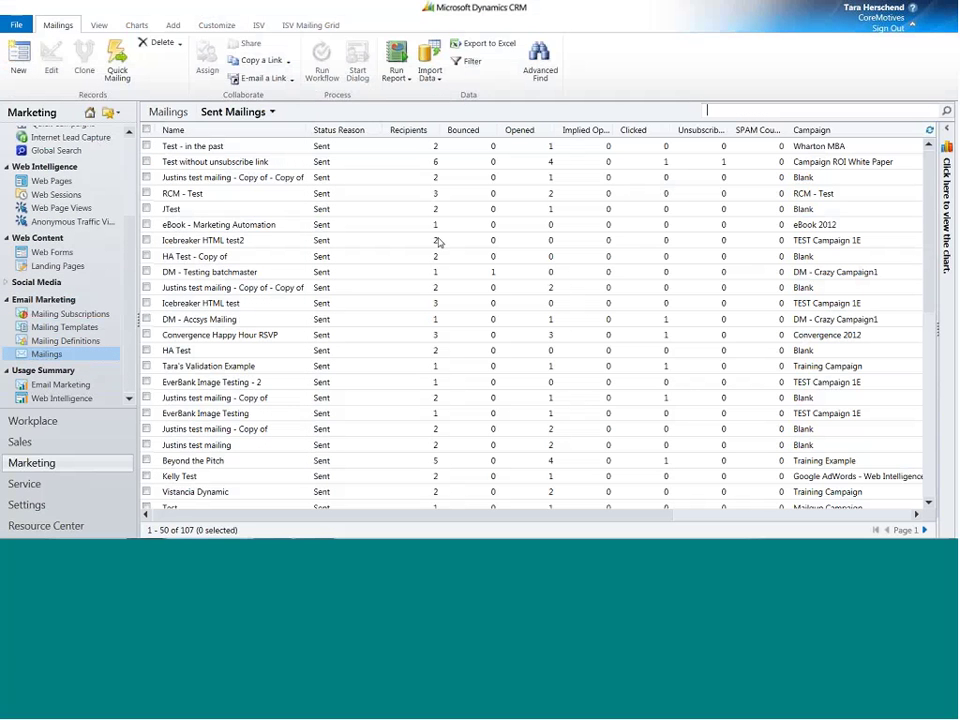
# - Go back to the Jan. 29th Webinar - Lead Scoring mailing record and display its HTML Content section again
pyautogui.moveTo(195, 5)
pyautogui.click(416, 18)
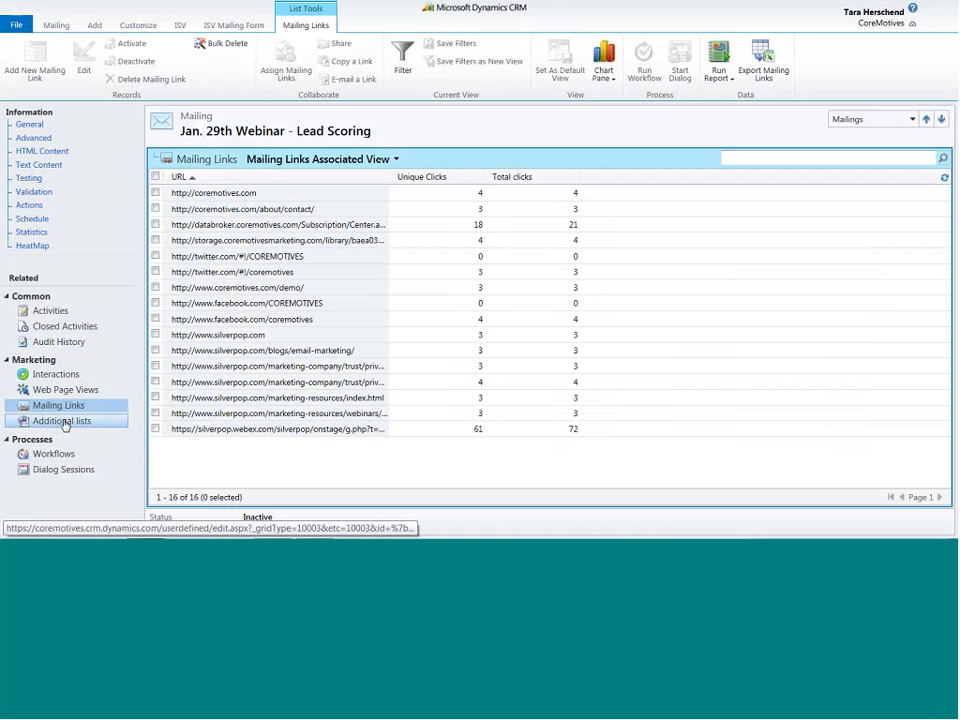
pyautogui.click(88, 152)
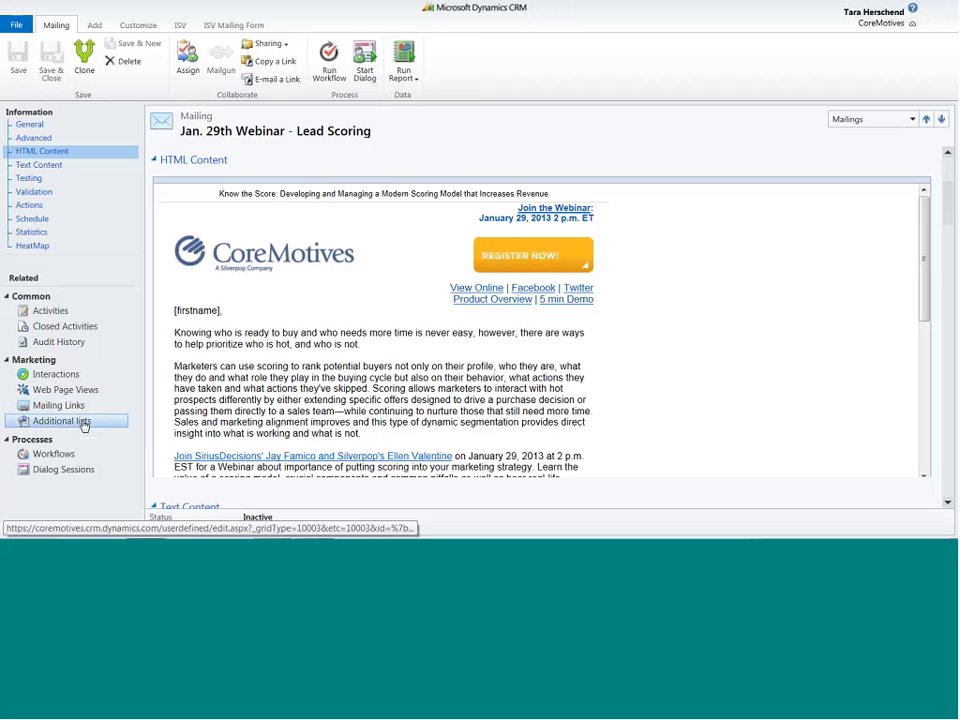
pyautogui.moveTo(166, 11)
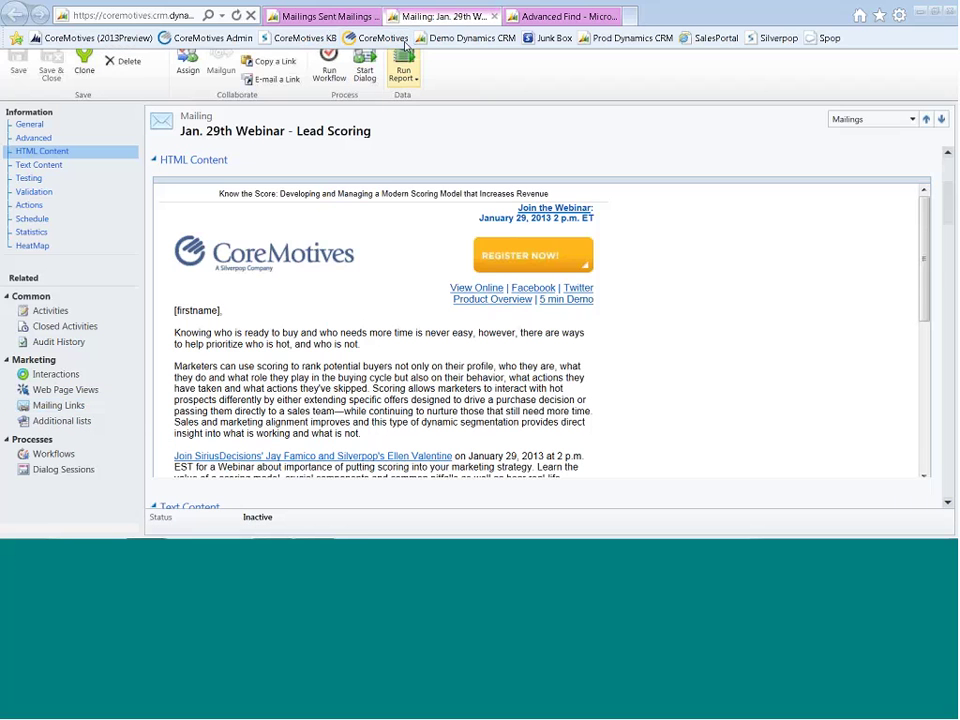